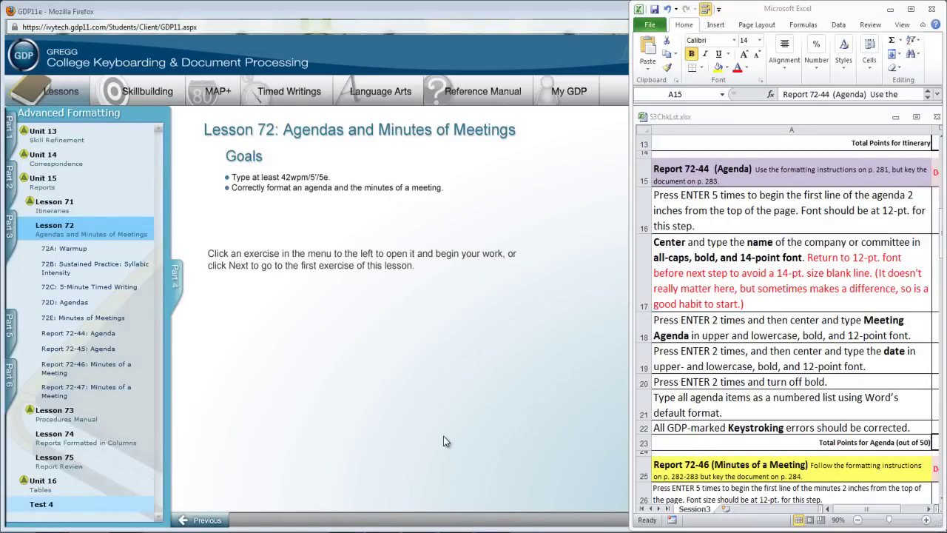
Step: View the 72D: Agendas formatting instructions, and open the starting document for Report 72-44: Agenda in Microsoft Word
{"action": "left_click", "coordinate": [71, 307]}
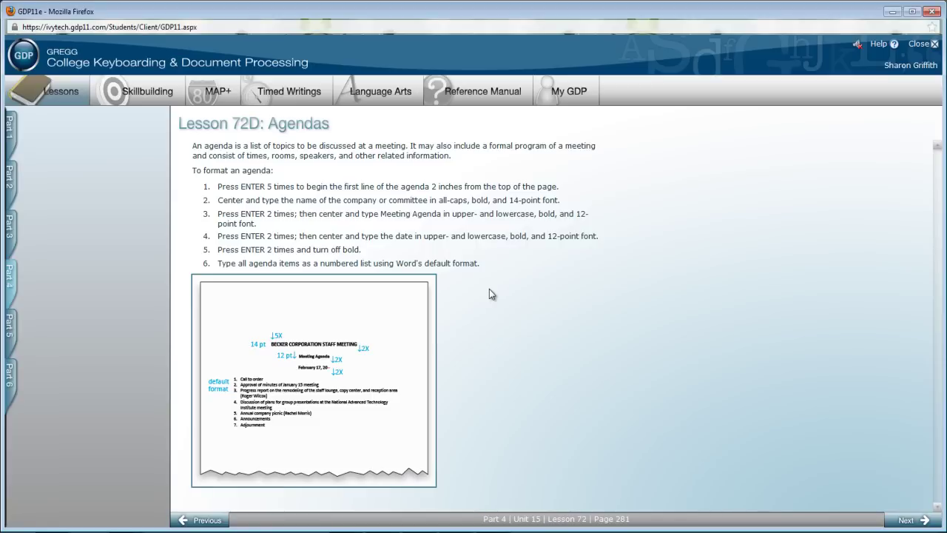
{"action": "mouse_move", "coordinate": [85, 343]}
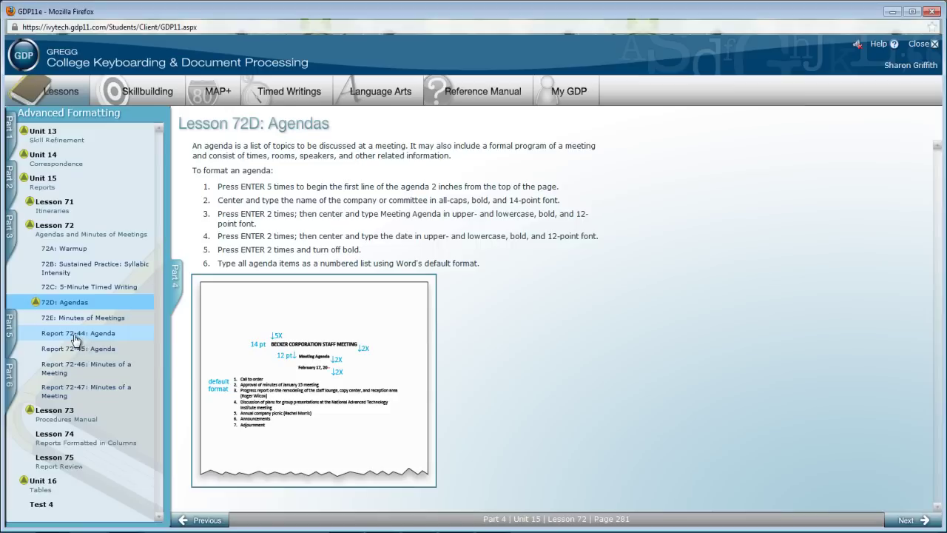
{"action": "left_click", "coordinate": [74, 335]}
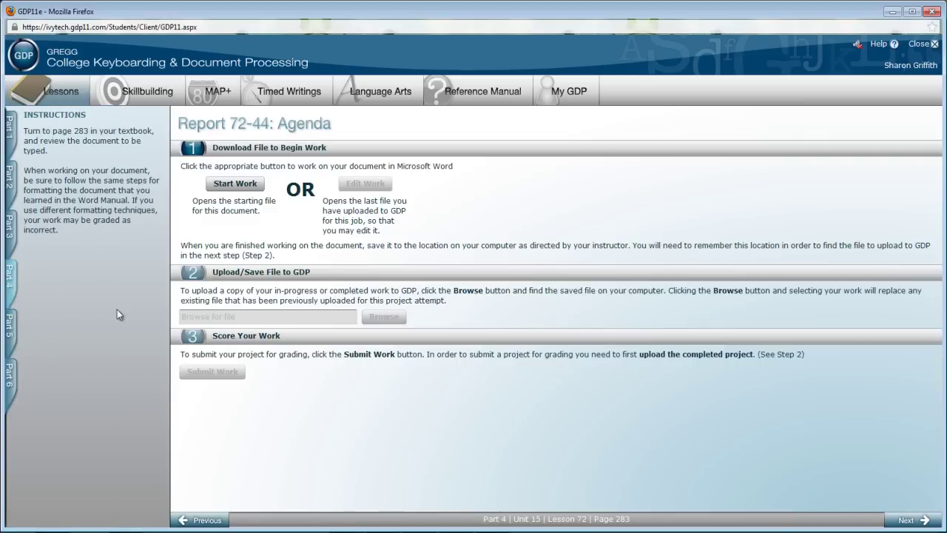
{"action": "left_click", "coordinate": [232, 184]}
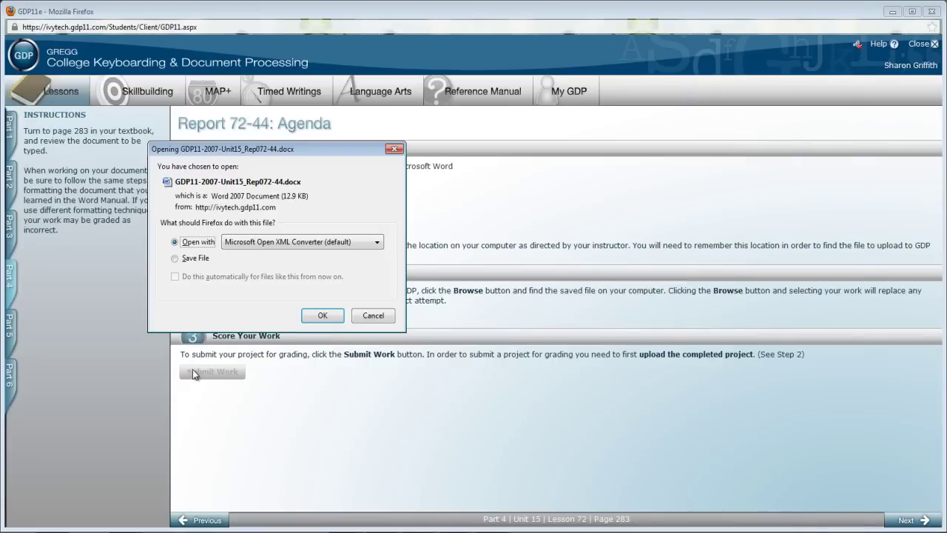
{"action": "left_click", "coordinate": [323, 315]}
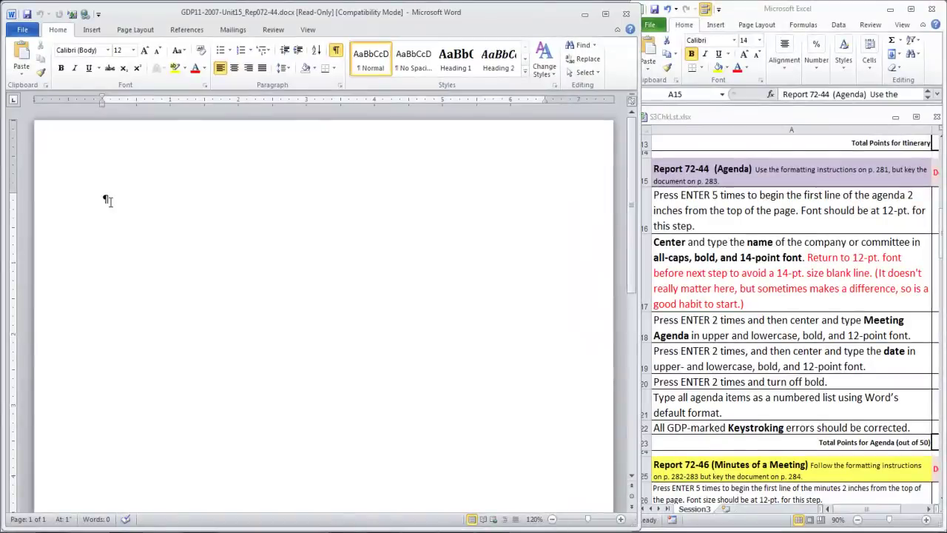
Step: Insert five blank lines and add the centered, bold, 14-point title "FOX ASSOCIATES STAFF MEETING"
{"action": "key", "text": "Return"}
{"action": "key", "text": "Return"}
{"action": "key", "text": "Return"}
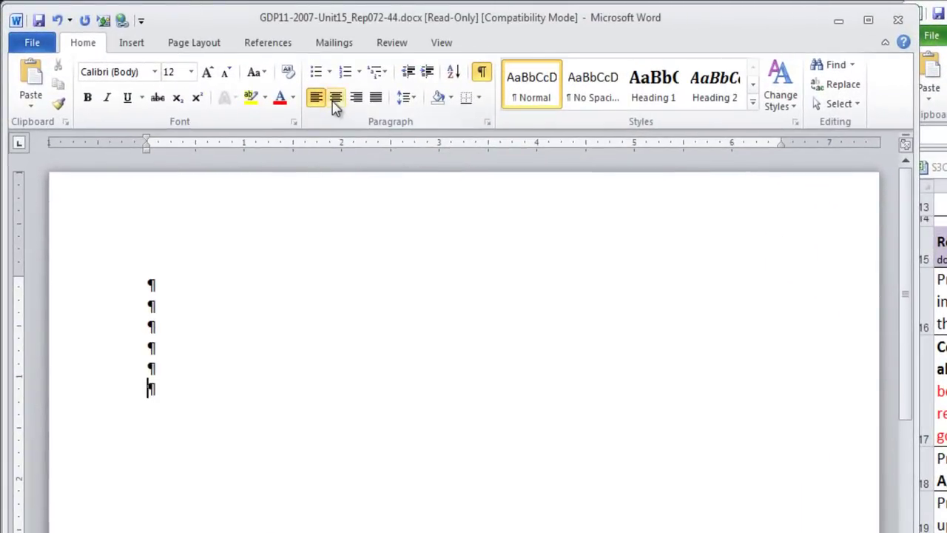
{"action": "left_click", "coordinate": [336, 100]}
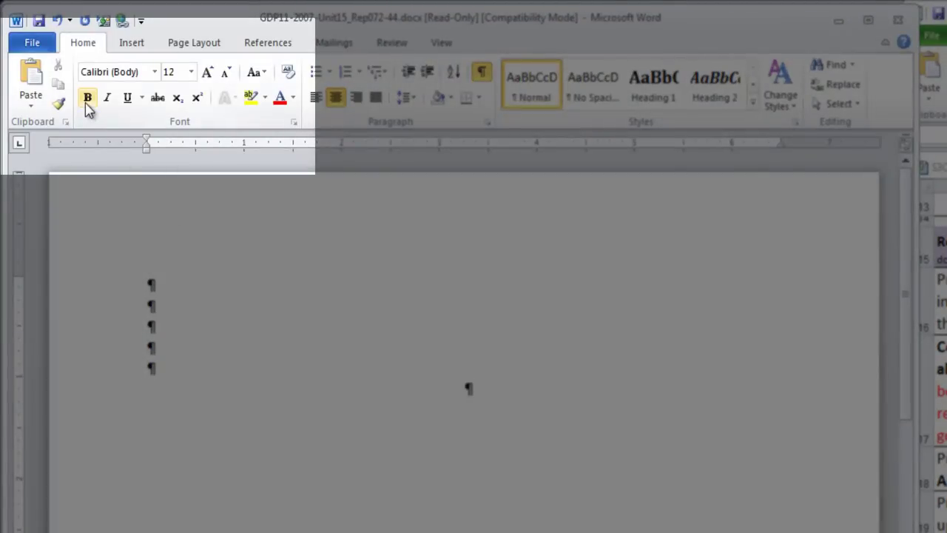
{"action": "left_click", "coordinate": [87, 102]}
{"action": "left_click", "coordinate": [191, 78]}
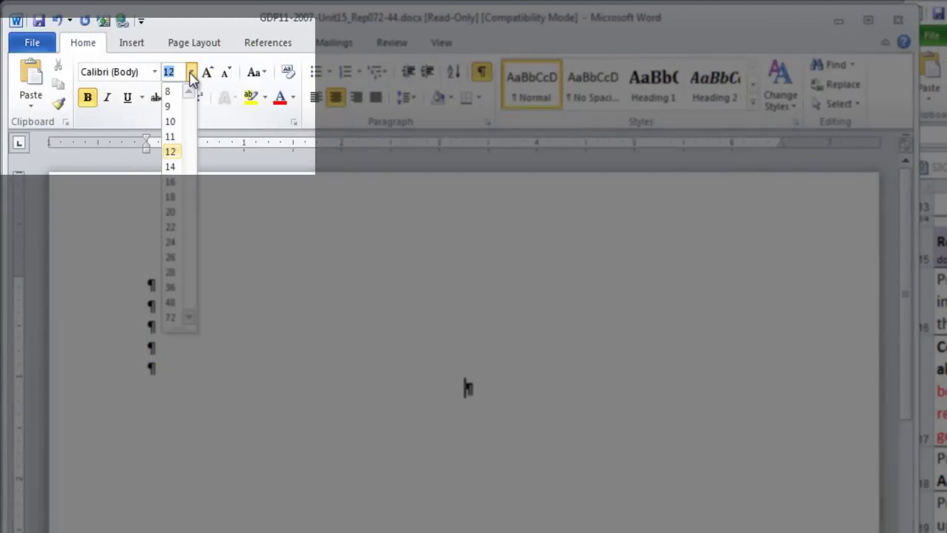
{"action": "left_click", "coordinate": [466, 390]}
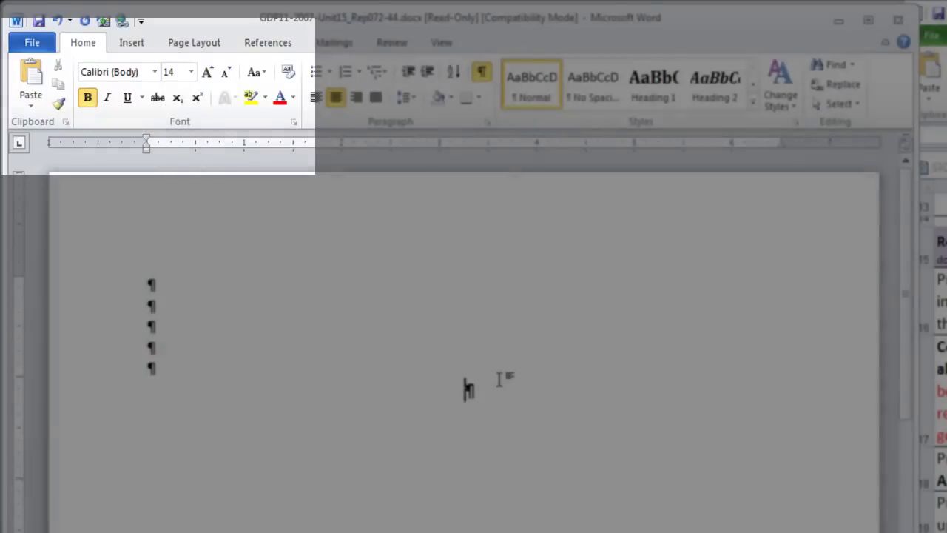
{"action": "type", "text": "FOX ASSOCIATES "}
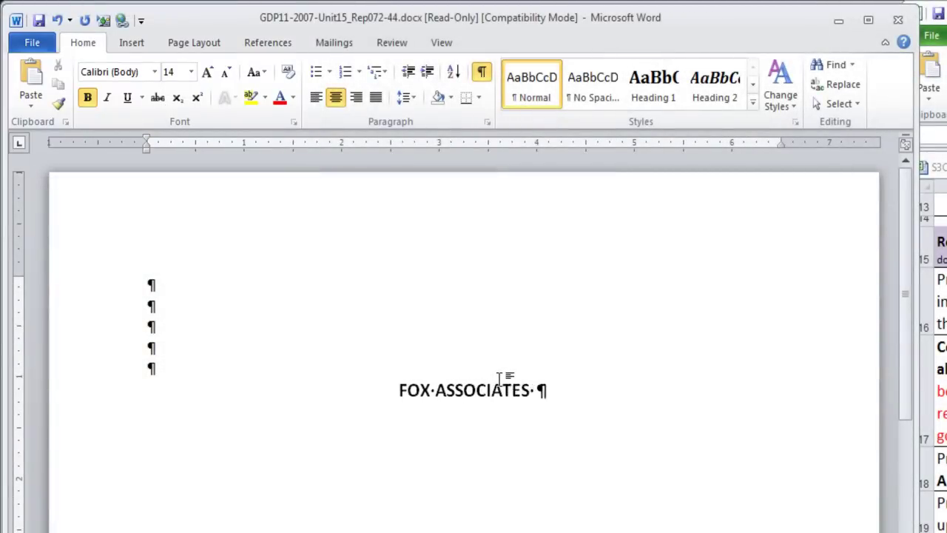
{"action": "type", "text": "STAFF MEETING"}
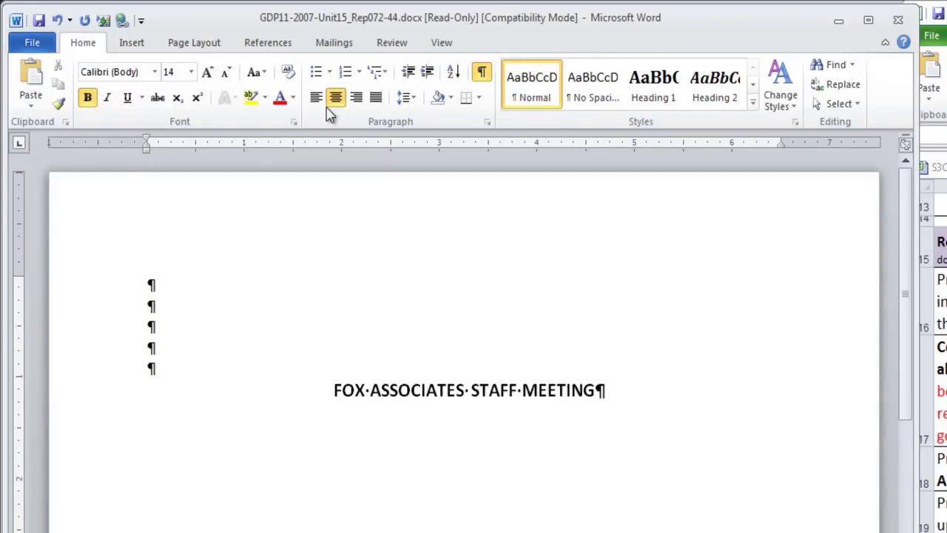
Step: Return the font size to 12 points and add the subtitle "Meeting Agenda" after one blank line below the title
{"action": "left_click", "coordinate": [227, 74]}
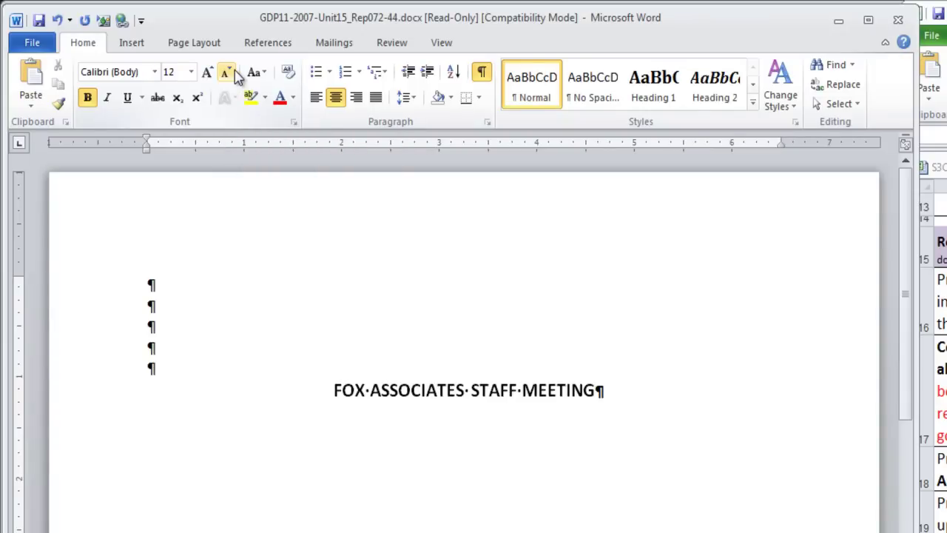
{"action": "key", "text": "Return"}
{"action": "key", "text": "Return"}
{"action": "type", "text": "Meeting Agenda"}
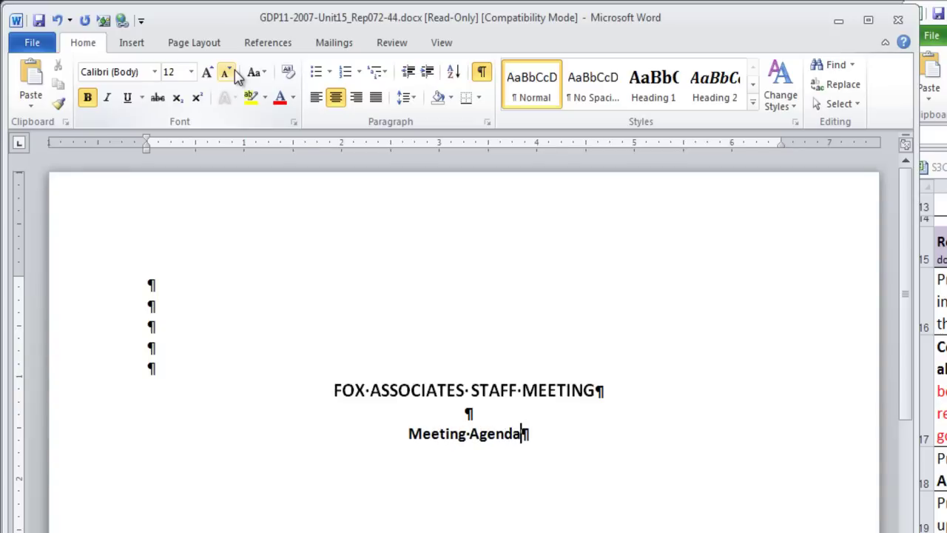
Step: Add the date "April 15, 2013" below the subtitle, leaving one blank line between them
{"action": "key", "text": "Return"}
{"action": "key", "text": "Return"}
{"action": "type", "text": "April "}
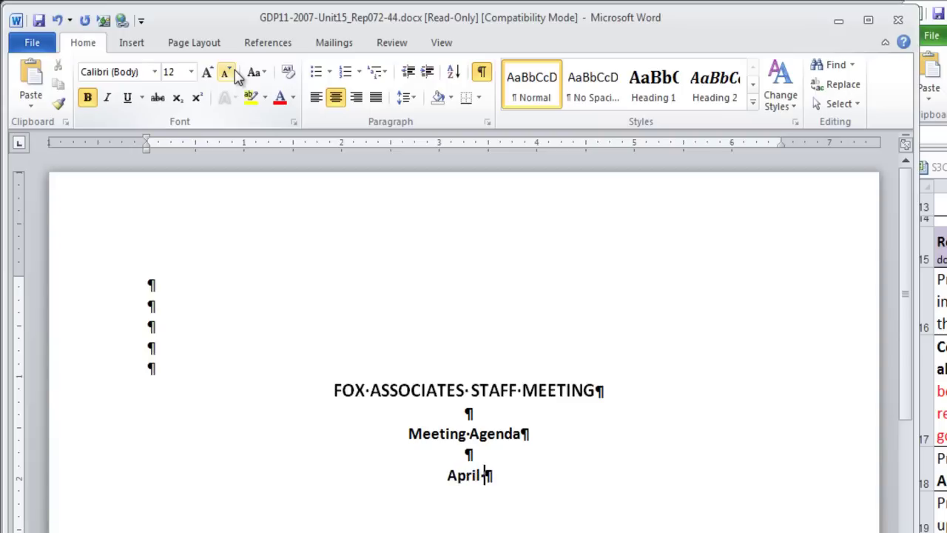
{"action": "type", "text": "15, 2013"}
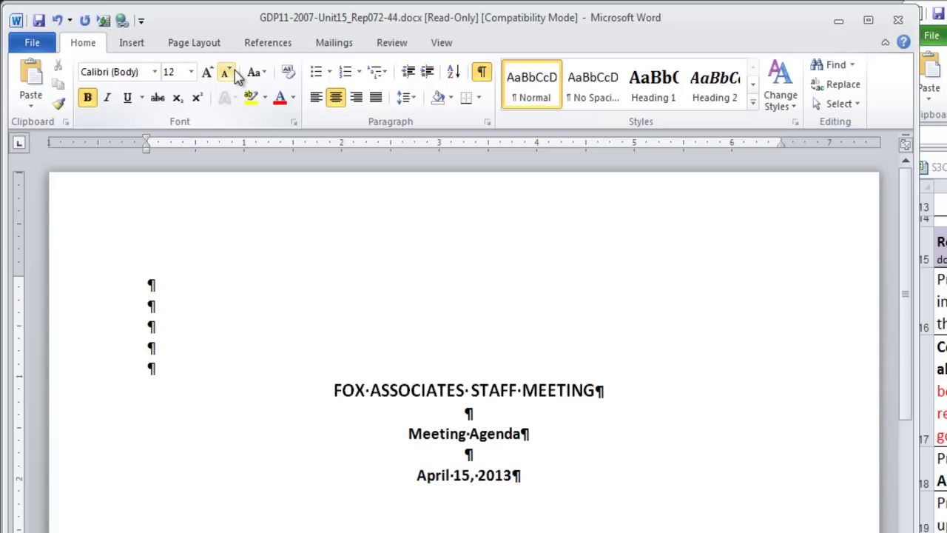
Step: Leave one blank line below the date and start a left-aligned numbered list in the default format with bold off
{"action": "key", "text": "Return"}
{"action": "key", "text": "Return"}
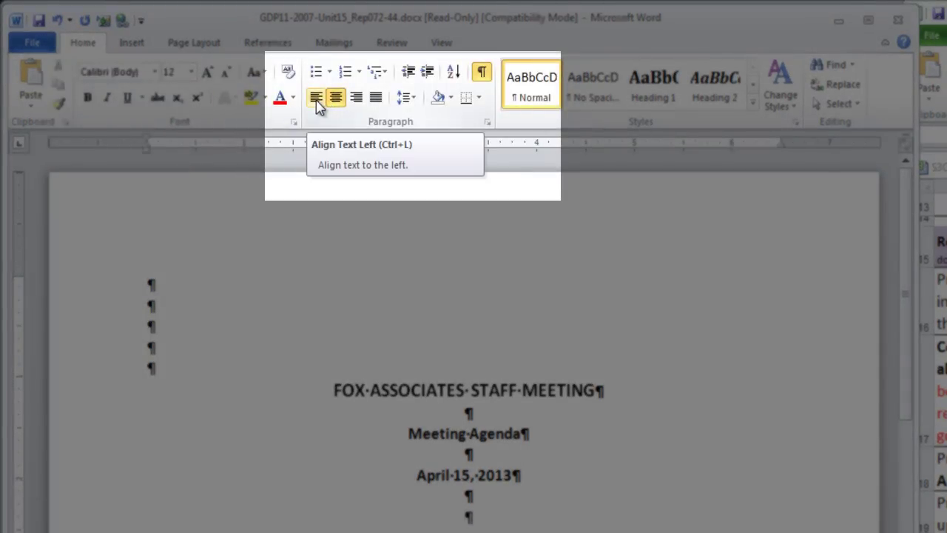
{"action": "left_click", "coordinate": [317, 102]}
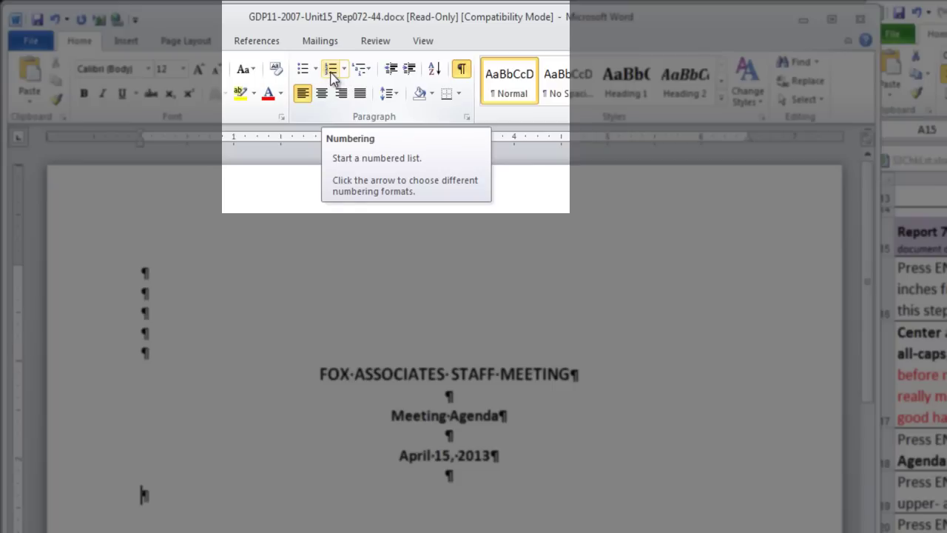
{"action": "left_click", "coordinate": [330, 70]}
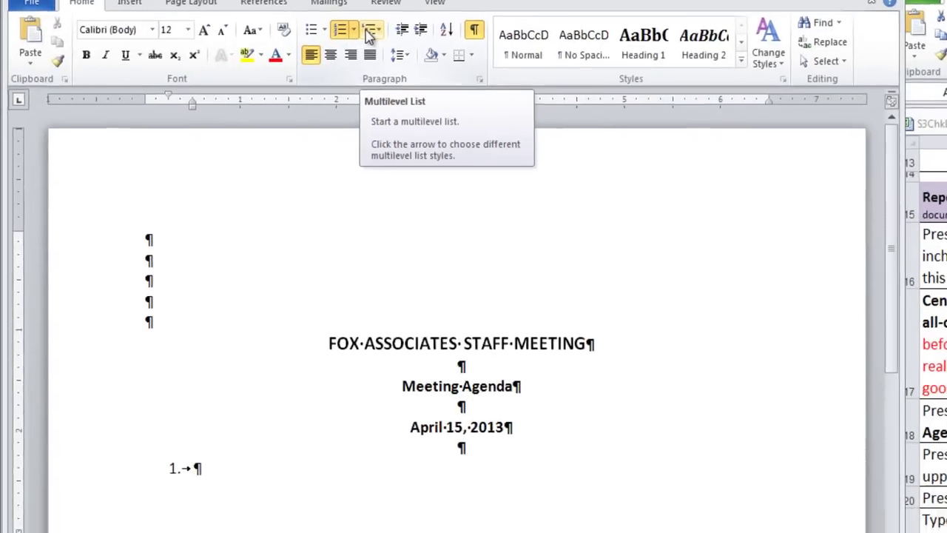
Step: Enter the first two agenda items, "Call to order" and "Approval of minutes of March 15 meeting"
{"action": "type", "text": "Call to or"}
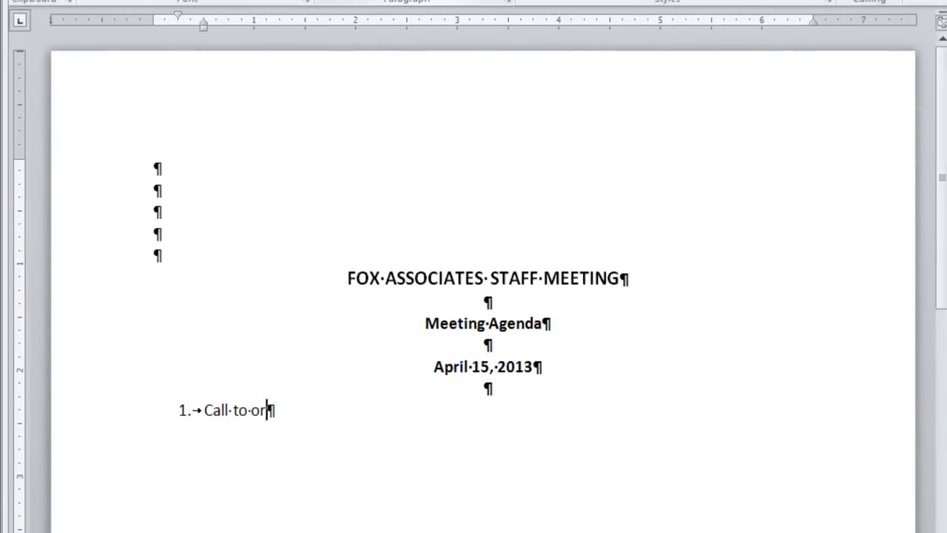
{"action": "type", "text": "der"}
{"action": "key", "text": "Return"}
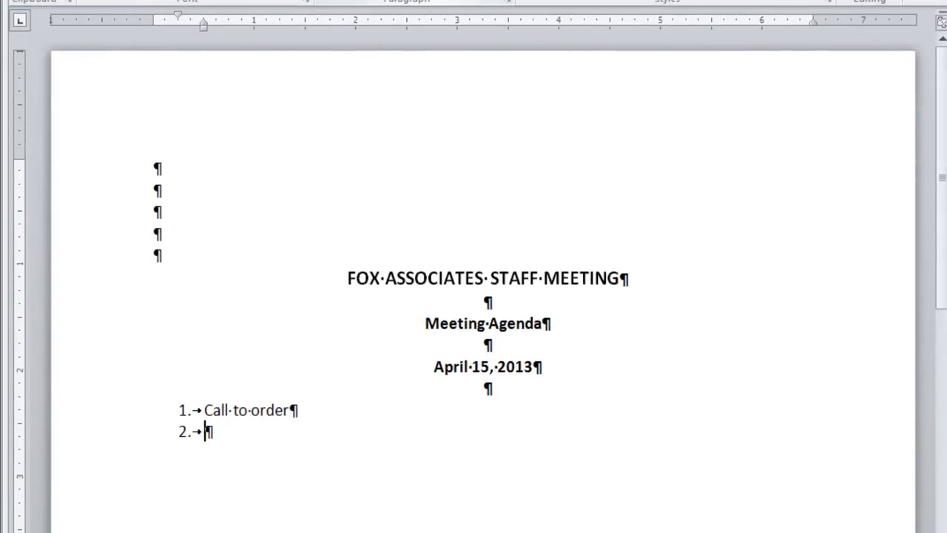
{"action": "type", "text": "Approval of minutes of March 15 "}
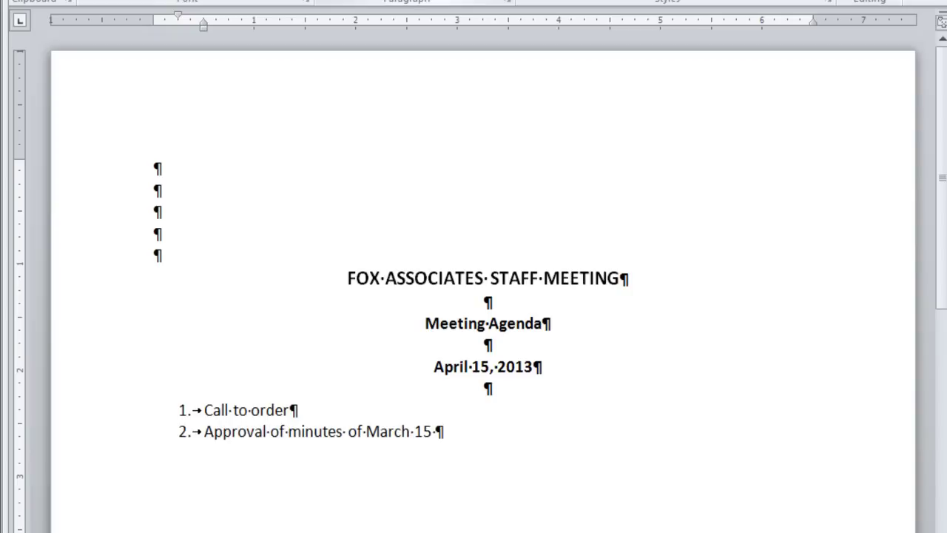
{"action": "type", "text": "meeting"}
{"action": "key", "text": "Return"}
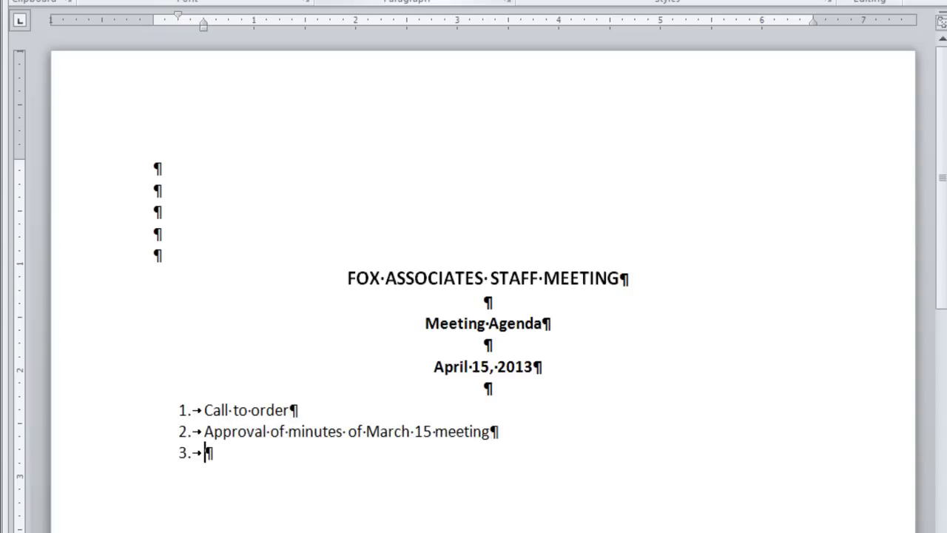
Step: Add list items "Progress reports for the construction of new media center" and "Discussion of the upcoming time management seminar" plus the two presenters' names in parentheses
{"action": "type", "text": "Progress reports for the construction of new media center"}
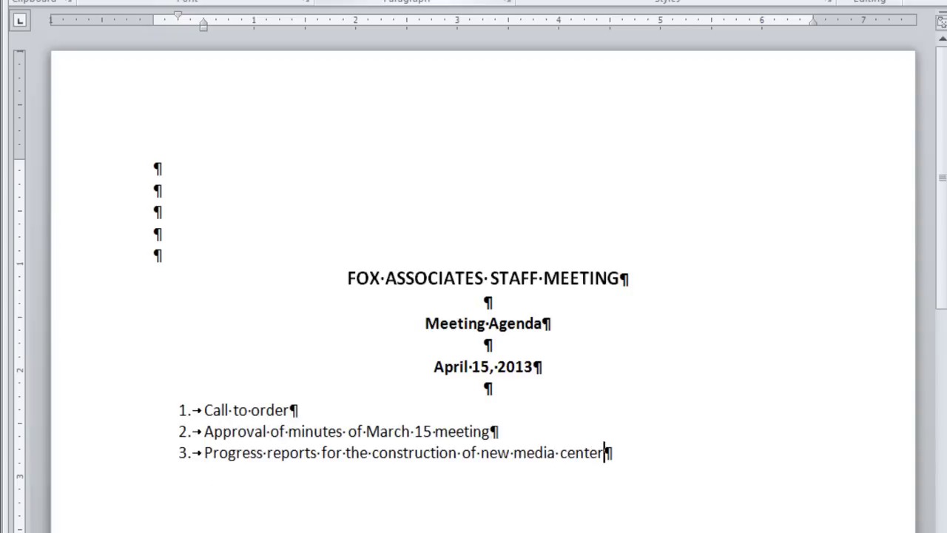
{"action": "key", "text": "Return"}
{"action": "type", "text": "Discussion of the upcoming time management seminar (F. Pryor "}
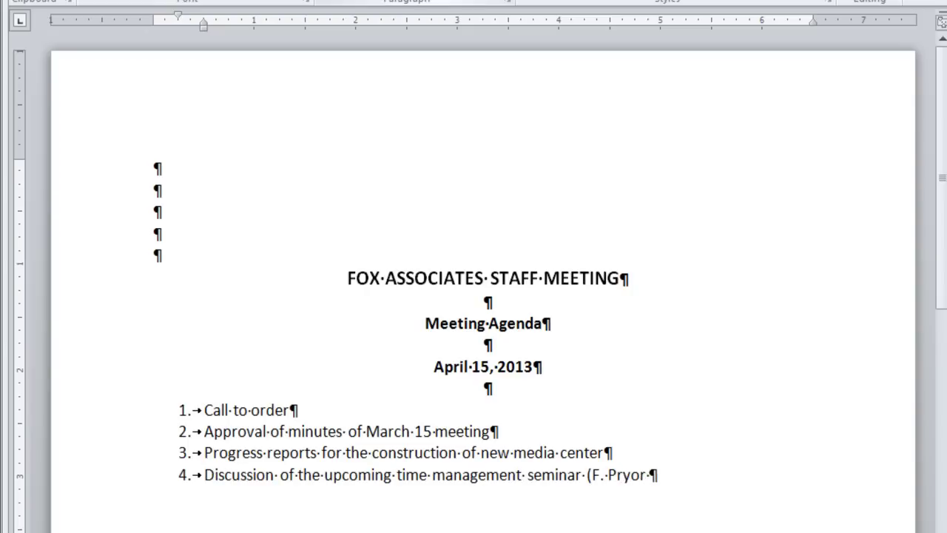
{"action": "type", "text": "and J. Harringto"}
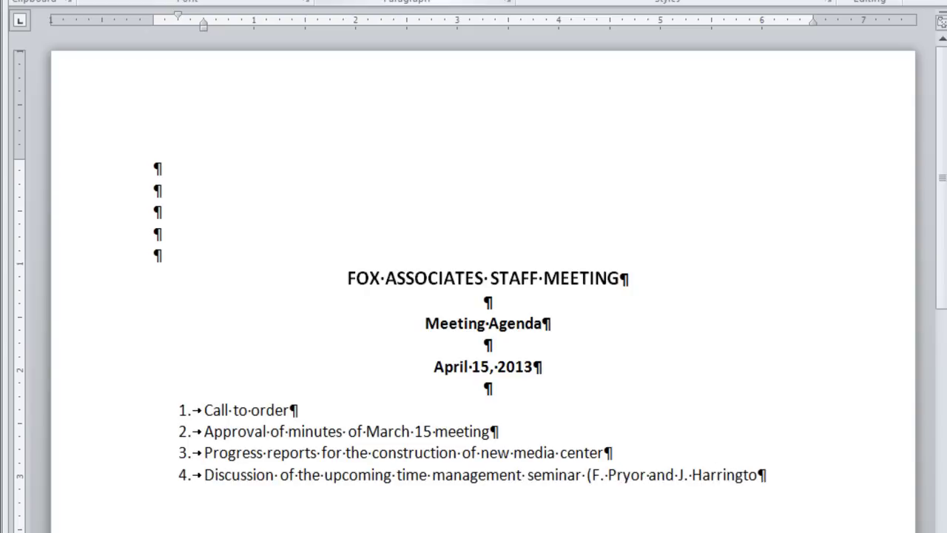
{"action": "type", "text": "n)"}
{"action": "key", "text": "Return"}
Step: Add items "Discussion of Internet security and antivirus software" and "Annual charity event", each followed by the responsible person's name in parentheses
{"action": "type", "text": "Discussion"}
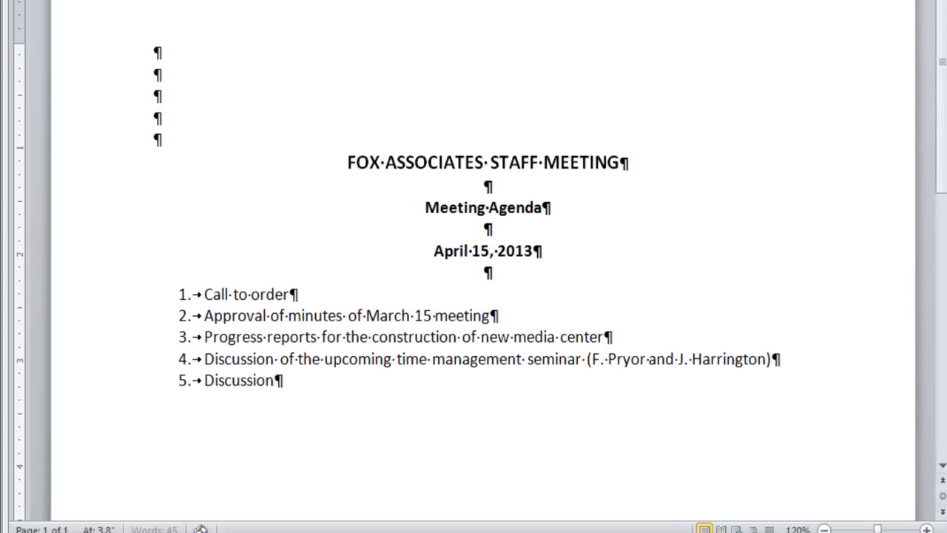
{"action": "type", "text": " of Internet security and antivirus software (T. Rashi"}
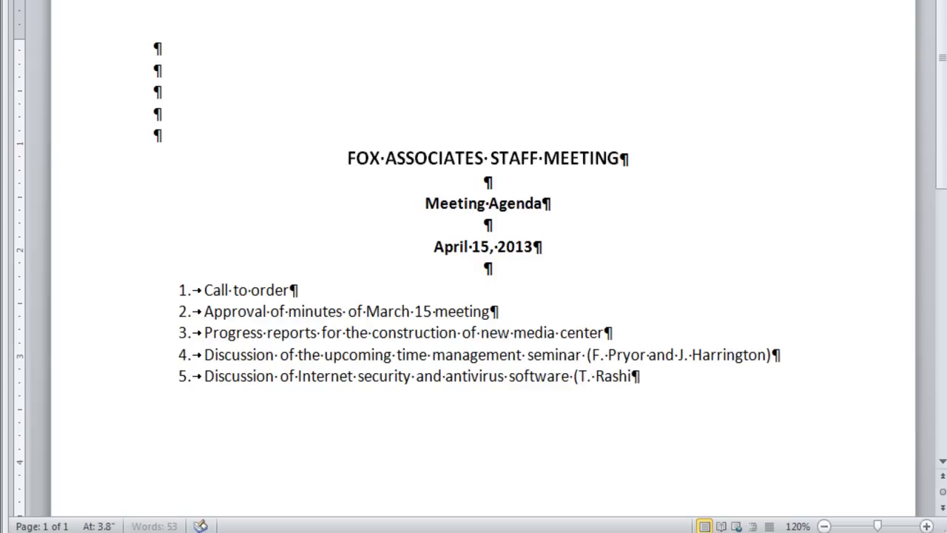
{"action": "type", "text": "d)"}
{"action": "key", "text": "Return"}
{"action": "type", "text": "Annual "}
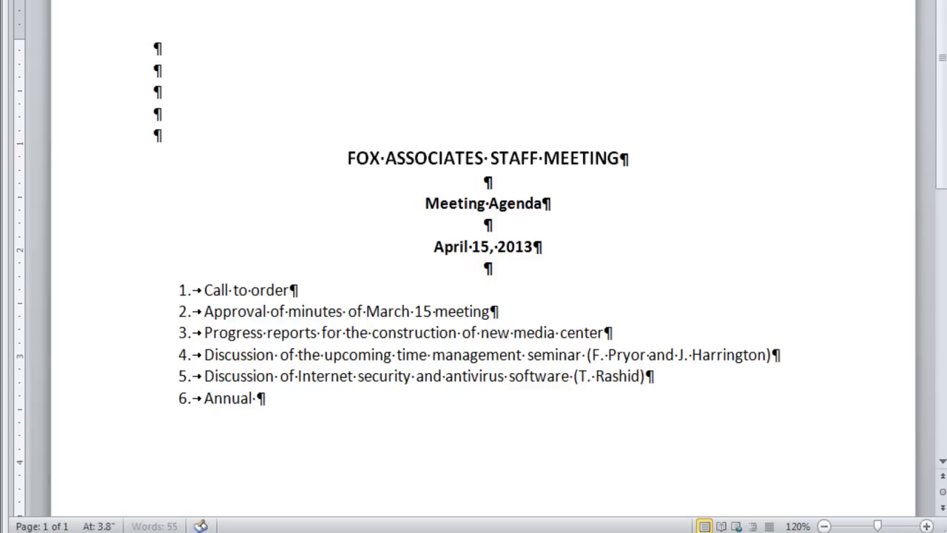
{"action": "type", "text": "charity event (J. Simpatico"}
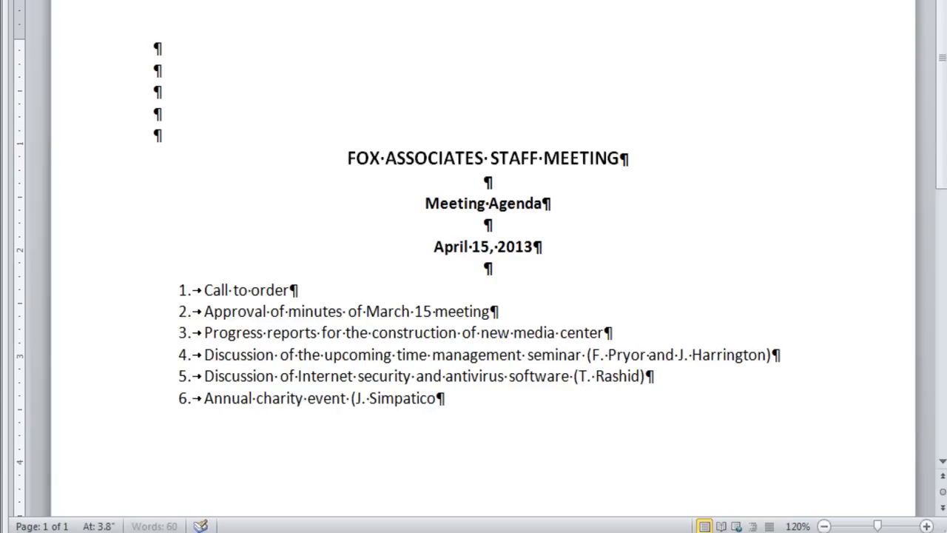
{"action": "type", "text": ")"}
{"action": "key", "text": "Return"}
Step: Finish the numbered agenda list with the items "Announcements" and "Adjournment"
{"action": "type", "text": "Ann"}
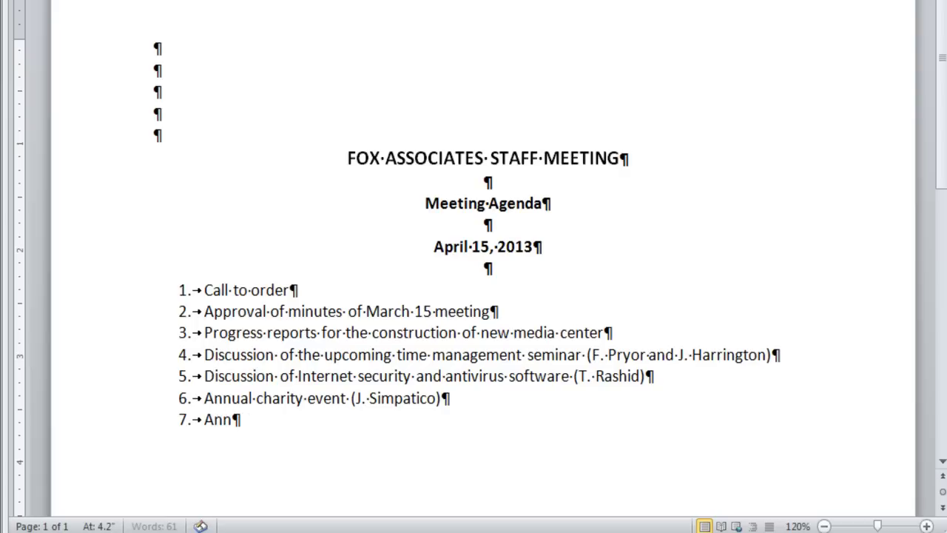
{"action": "type", "text": "ouncements"}
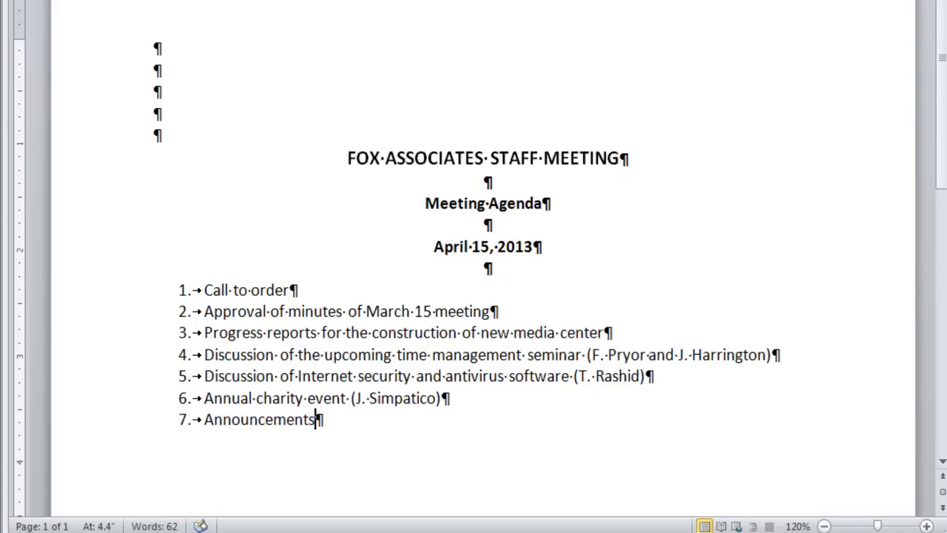
{"action": "key", "text": "Return"}
{"action": "type", "text": "Adjournm"}
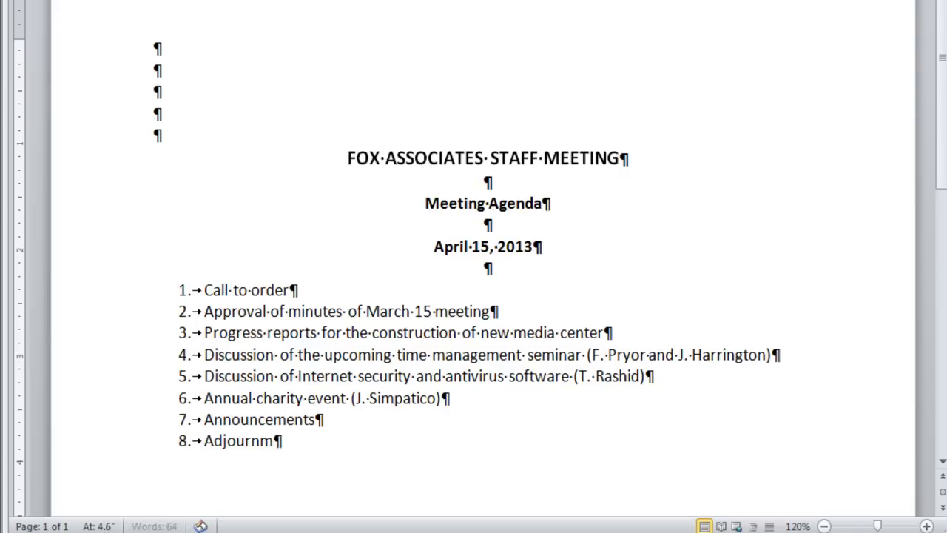
{"action": "type", "text": "ent"}
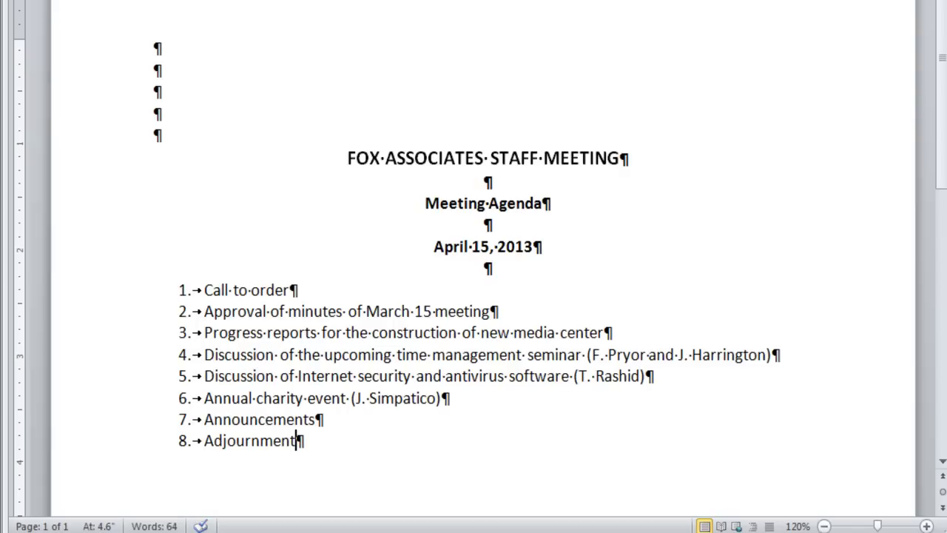